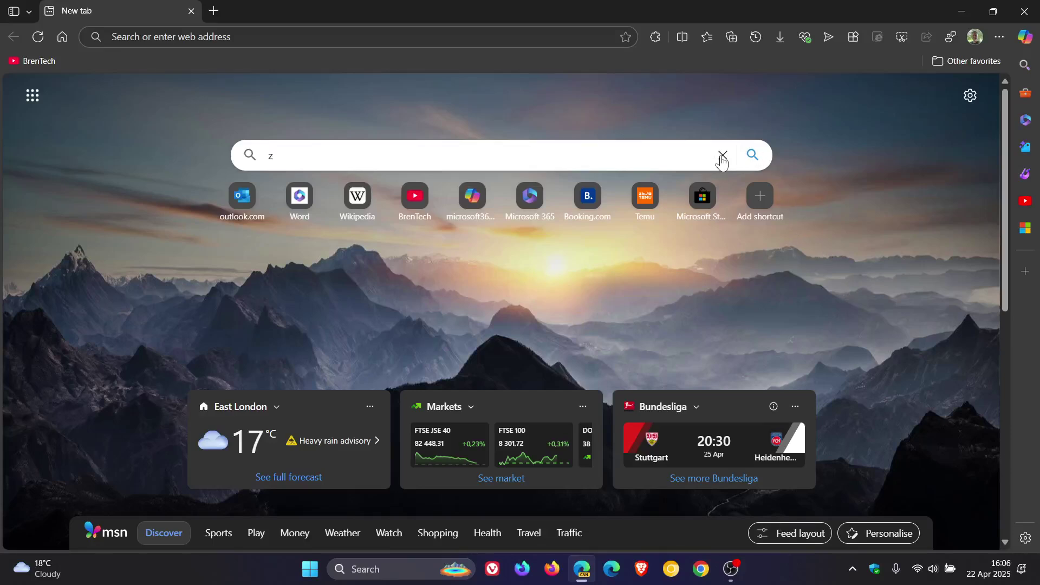
Clear the stray 'z' from the new tab page's search box.
left_click(723, 156)
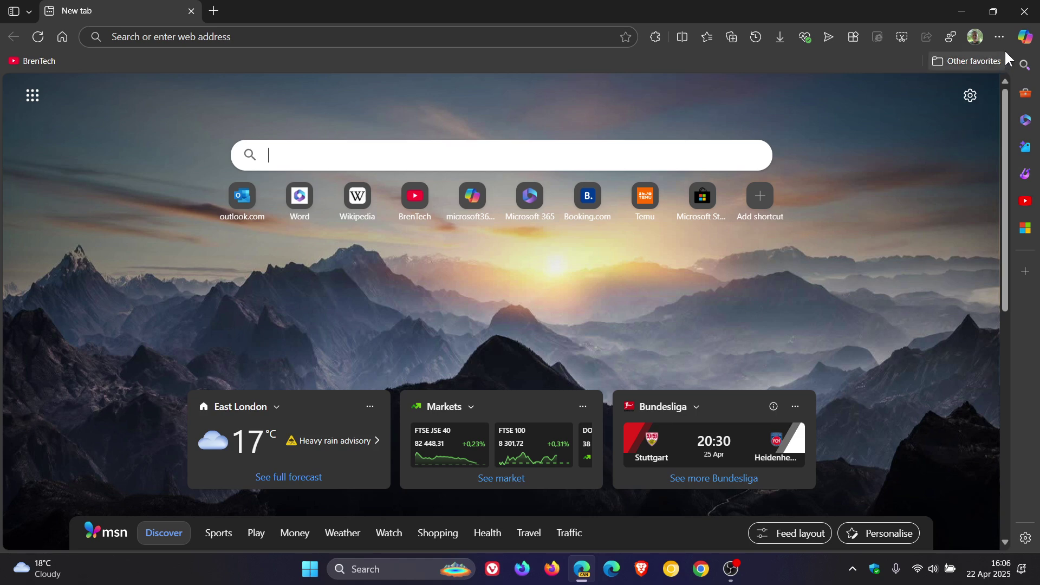
left_click(1027, 37)
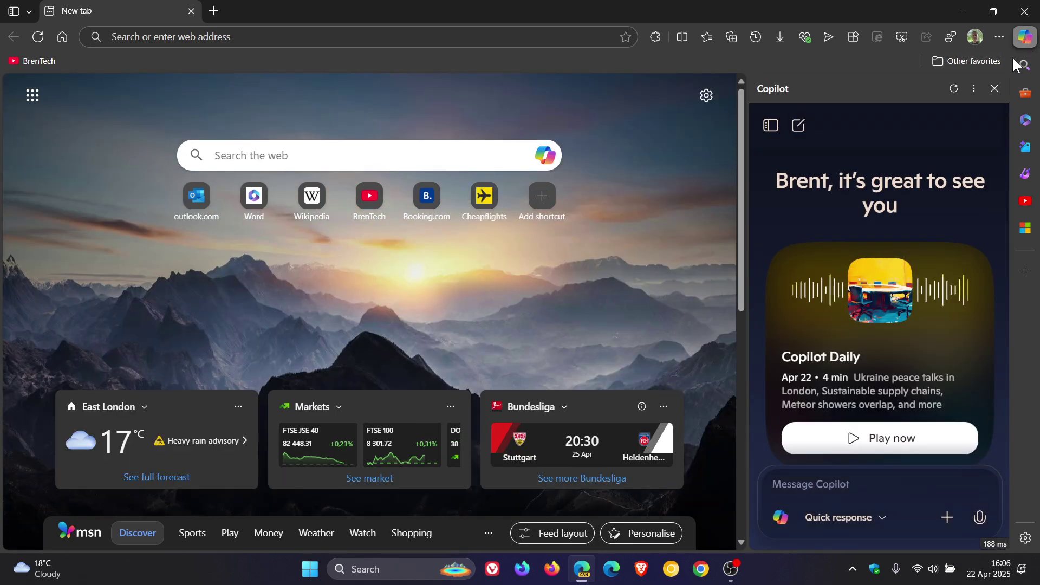
left_click(993, 91)
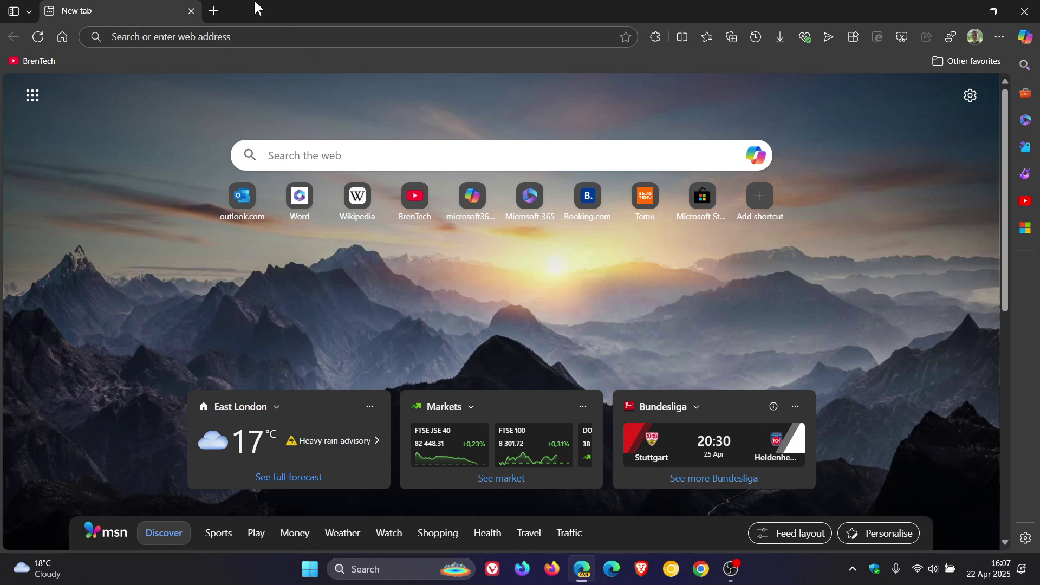
Open two additional New tab tabs, then return to the first tab.
left_click(213, 14)
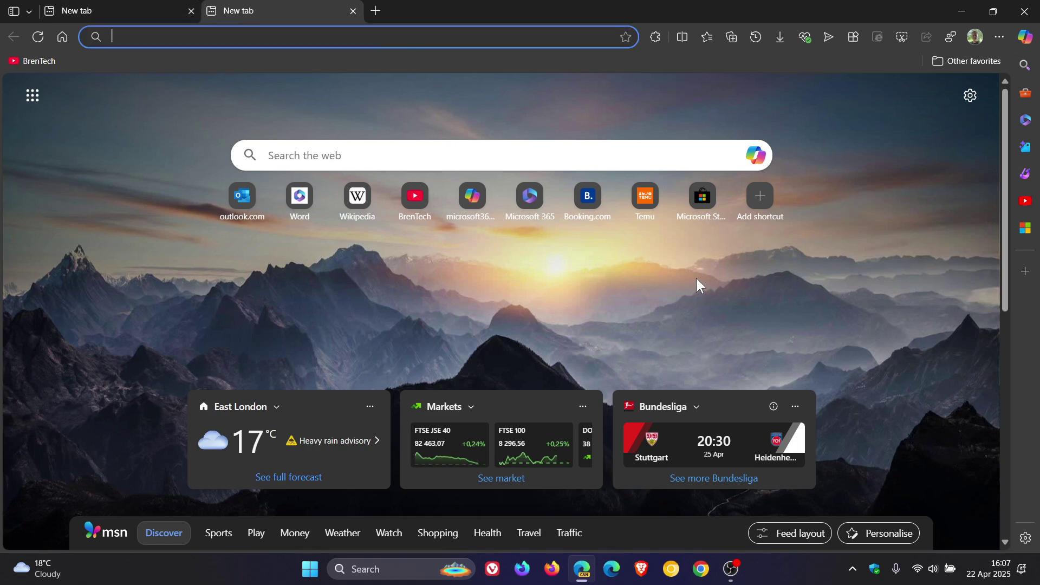
left_click(373, 16)
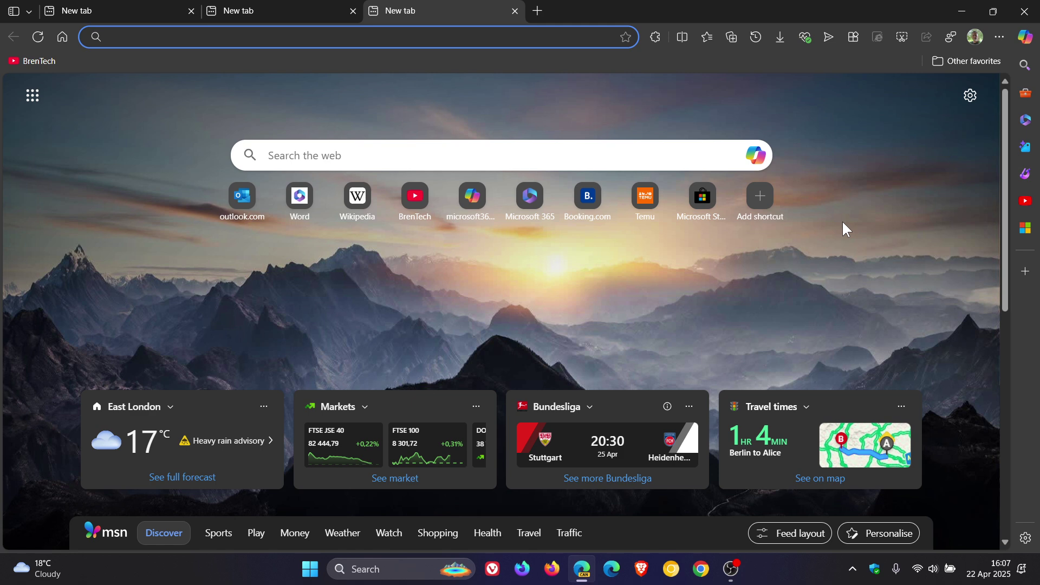
key("ctrl+Tab")
Load edge://flags and filter the experiments list by 'composer' to show the four NTP Composer flags.
left_click(193, 35)
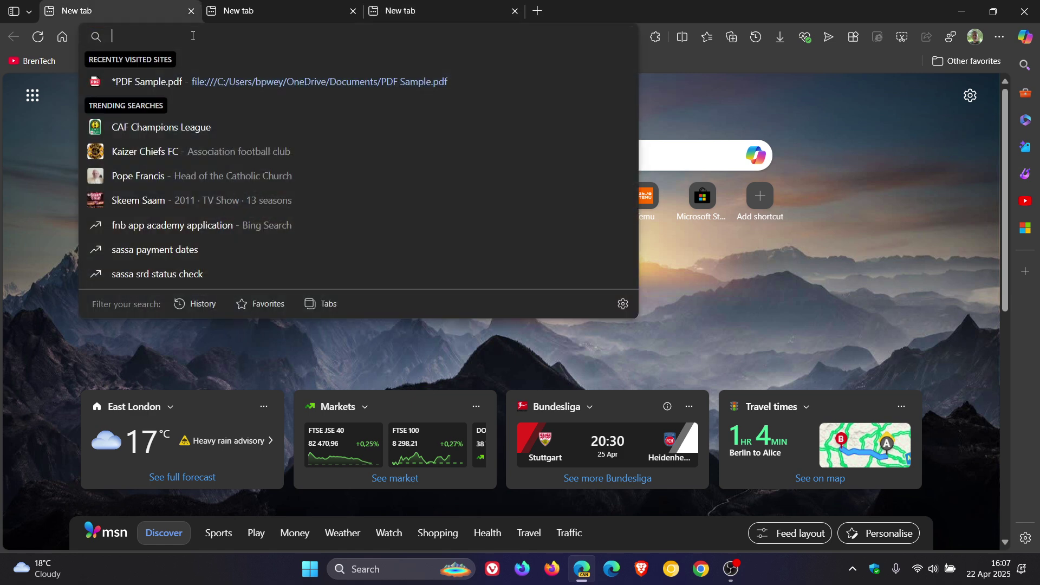
type("edge://flags/")
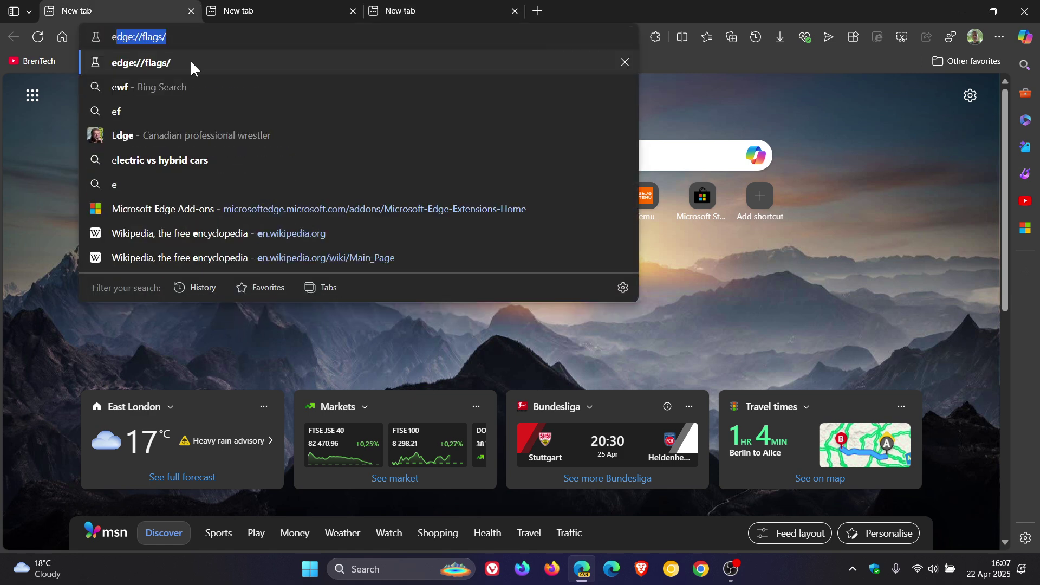
key("Return")
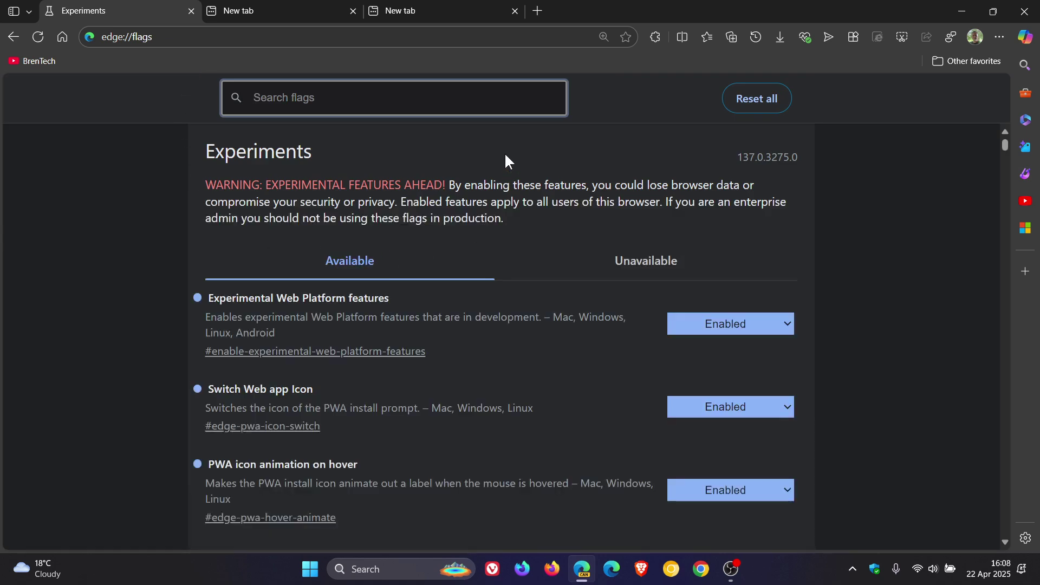
type("com")
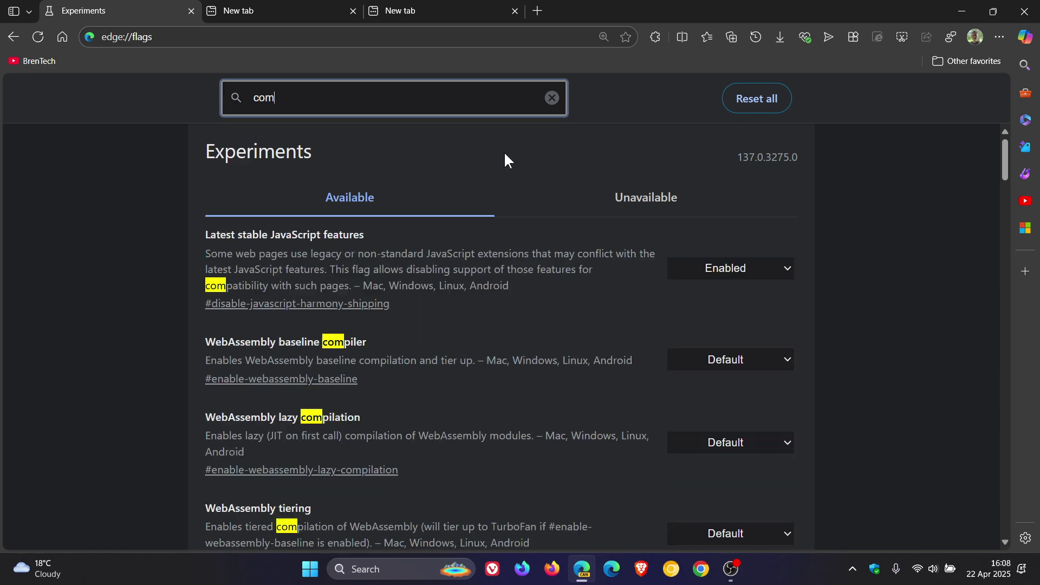
type("poser")
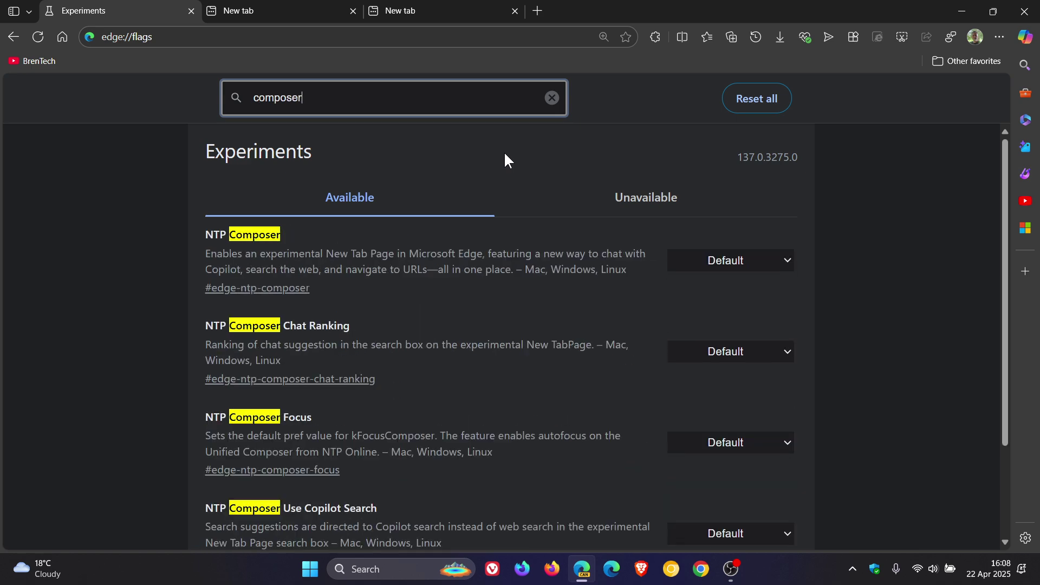
scroll(435, 247, "down", 1)
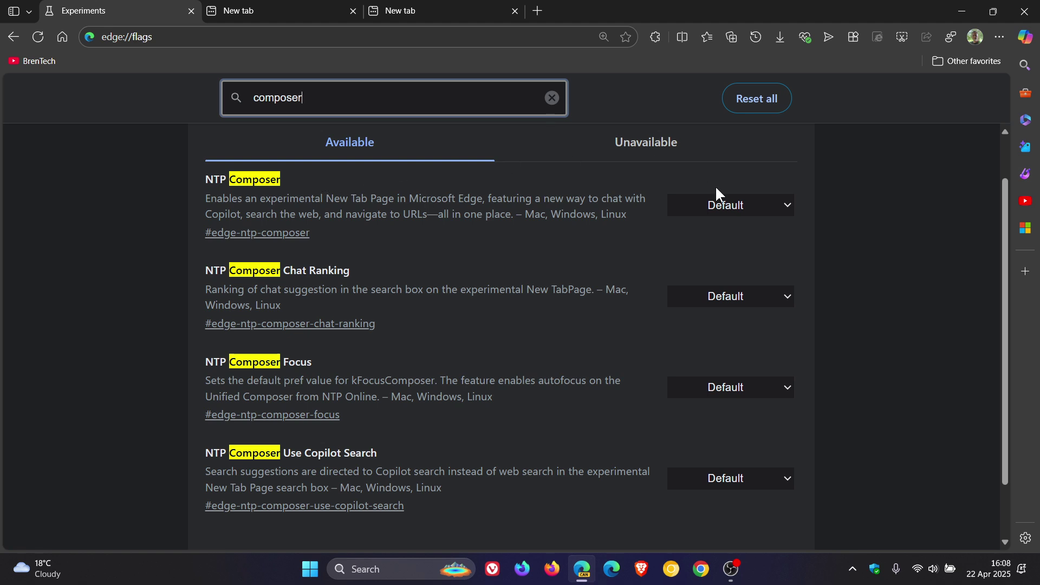
Set NTP Composer to 'Enabled with experimental features' and Chat Ranking, Focus, Use Copilot Search to Enabled.
left_click(720, 204)
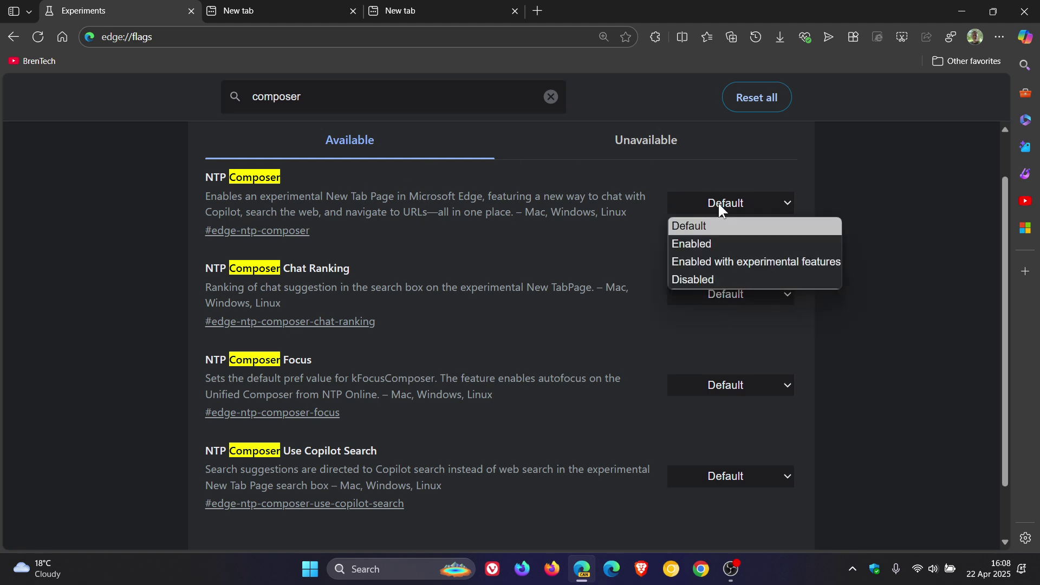
left_click(738, 262)
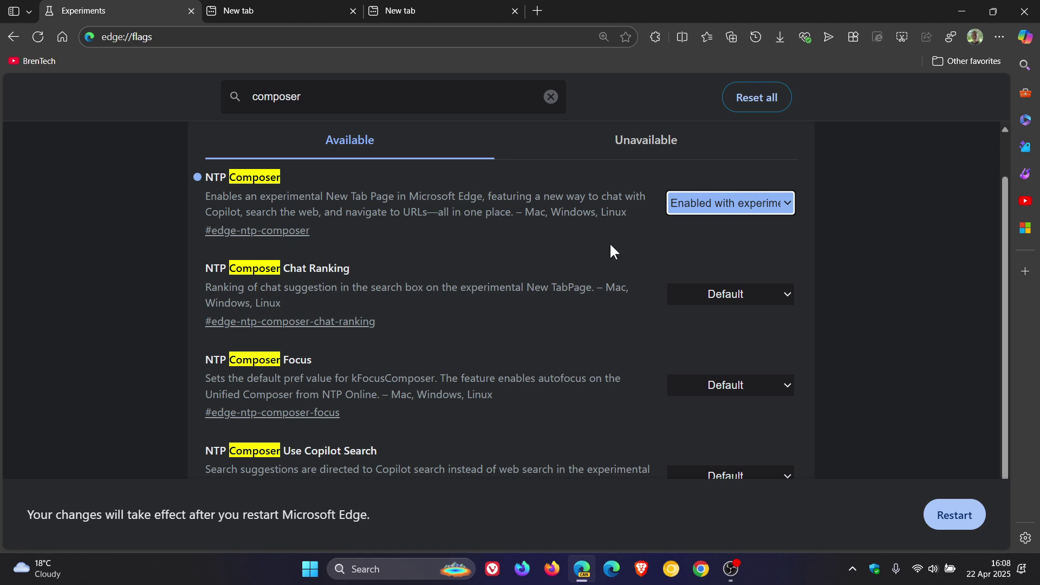
left_click(725, 292)
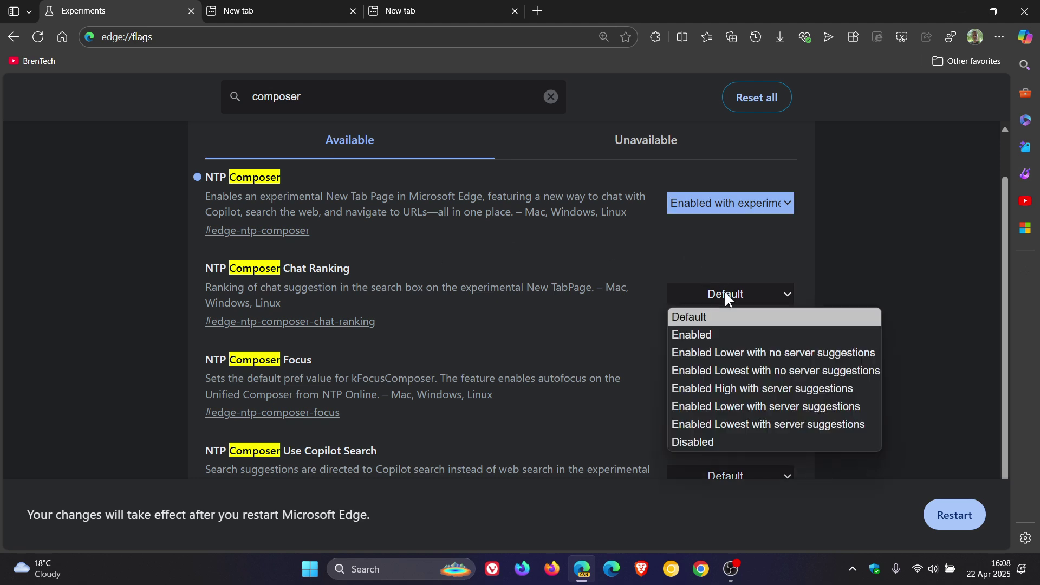
left_click(750, 336)
scroll(629, 301, "down", 1)
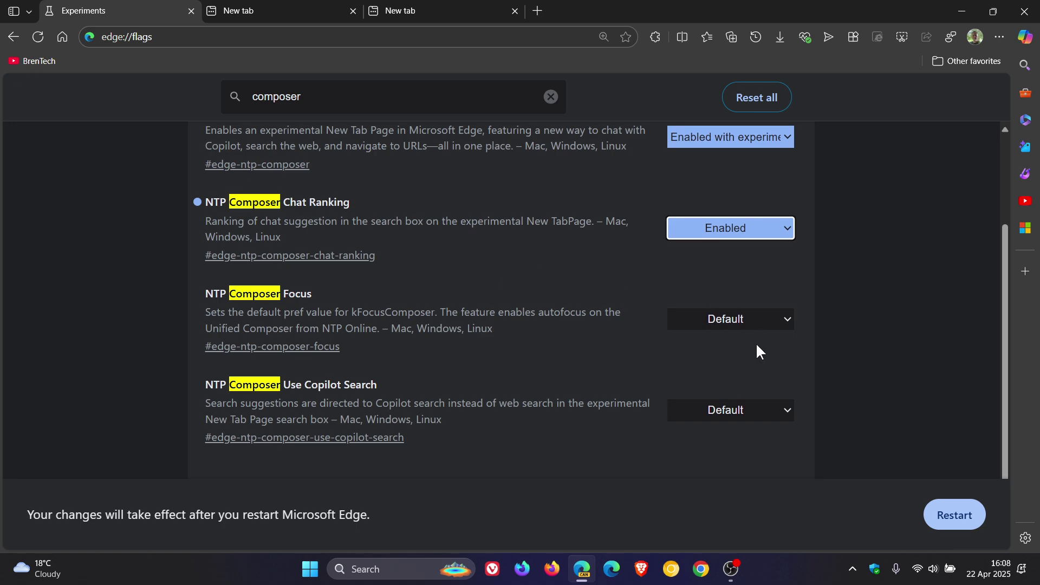
left_click(732, 325)
left_click(731, 362)
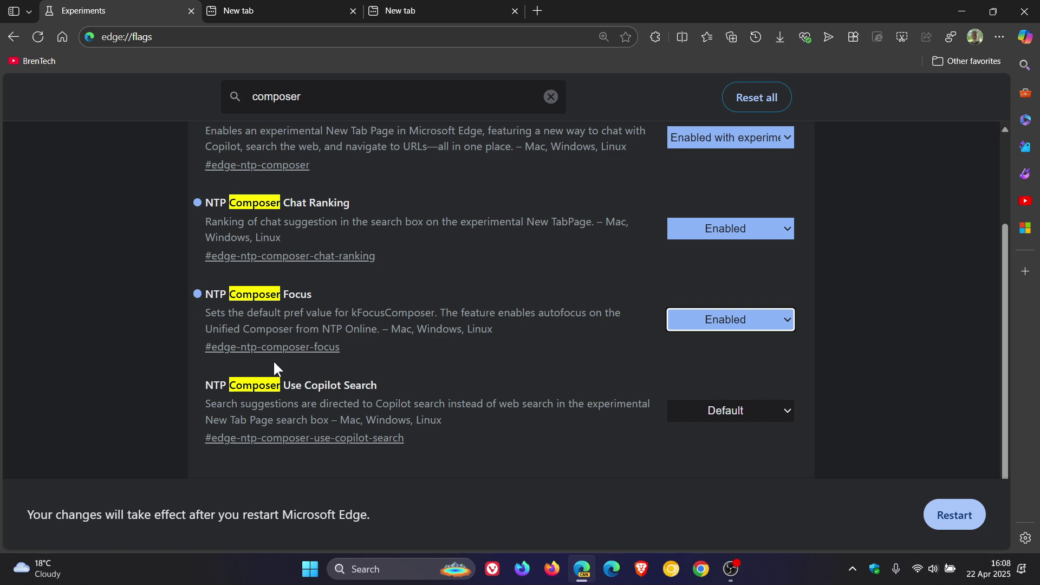
left_click(714, 406)
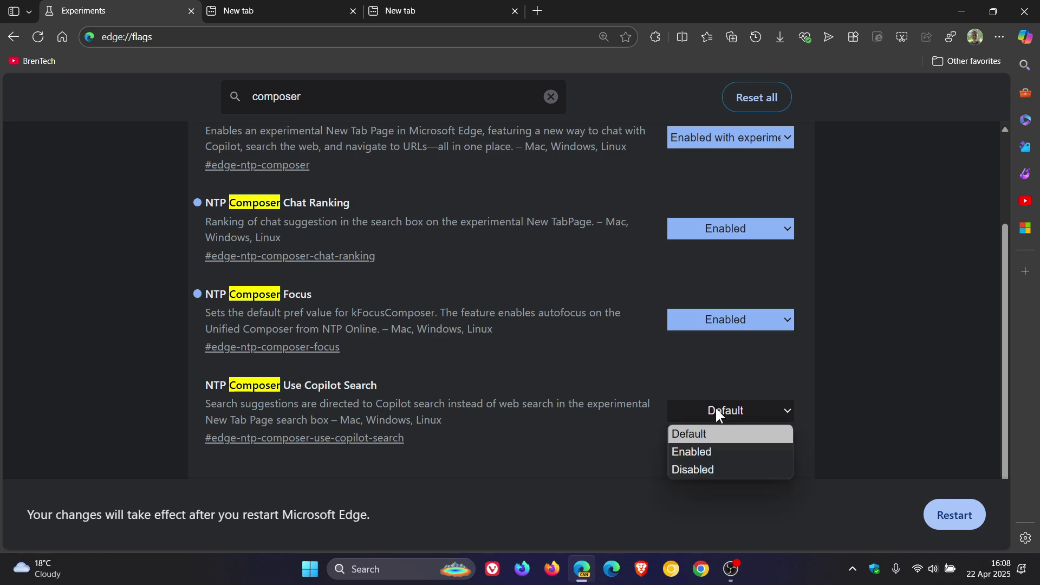
left_click(702, 455)
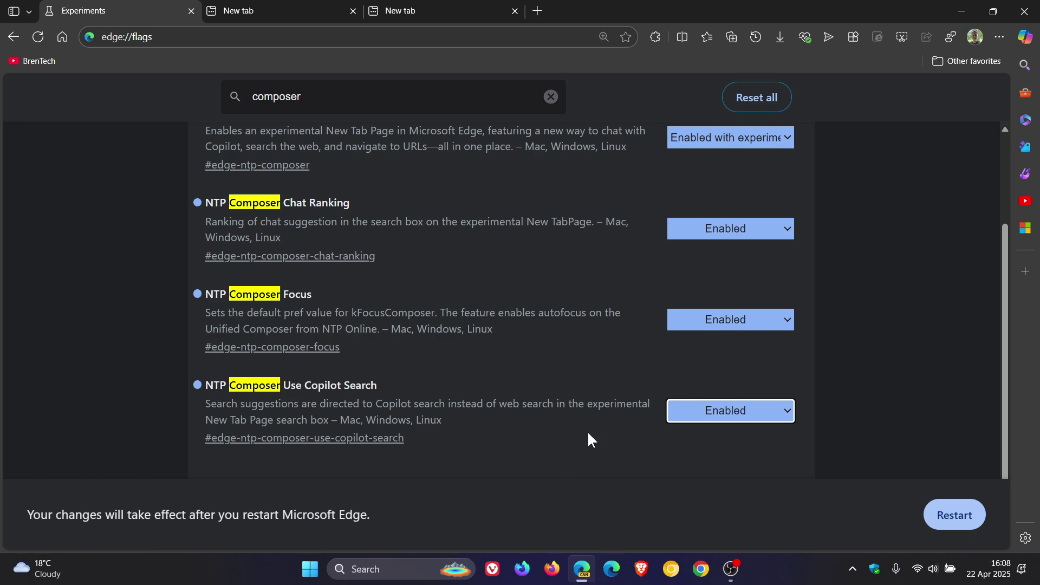
Restart Edge to apply the flags, then open a fresh tab showing the Copilot composer.
left_click(946, 513)
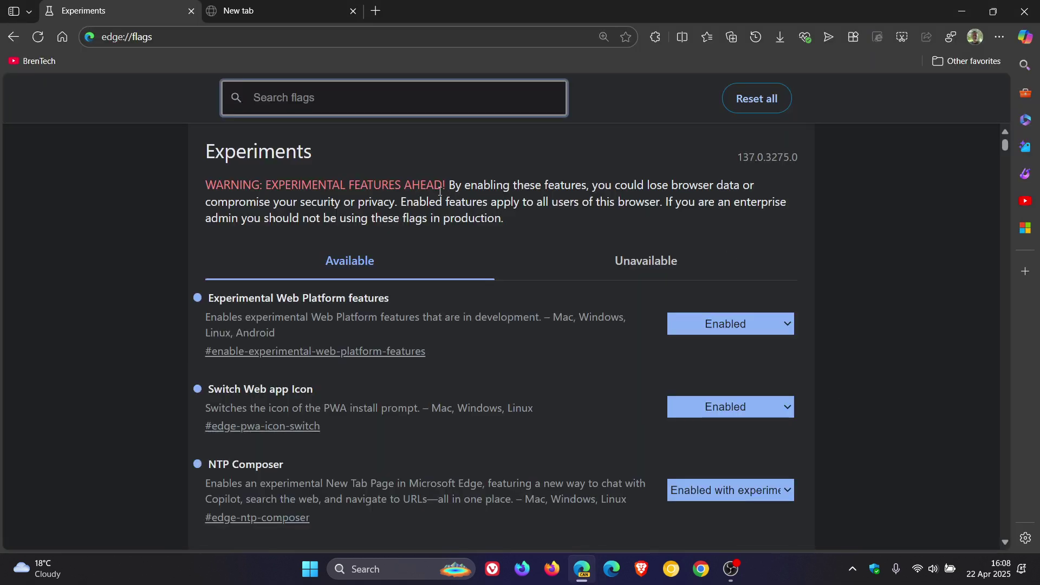
left_click(281, 11)
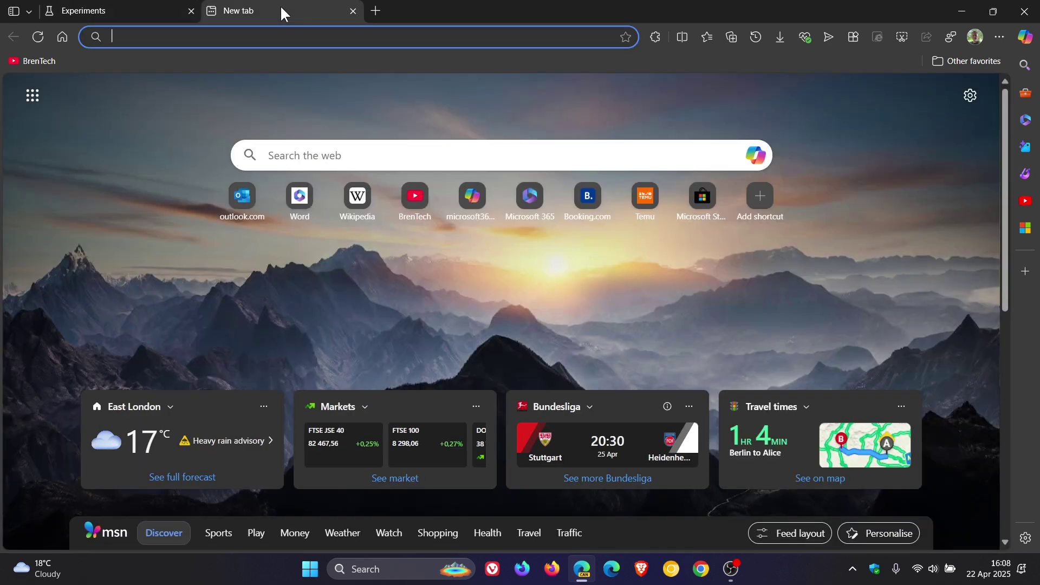
left_click(378, 12)
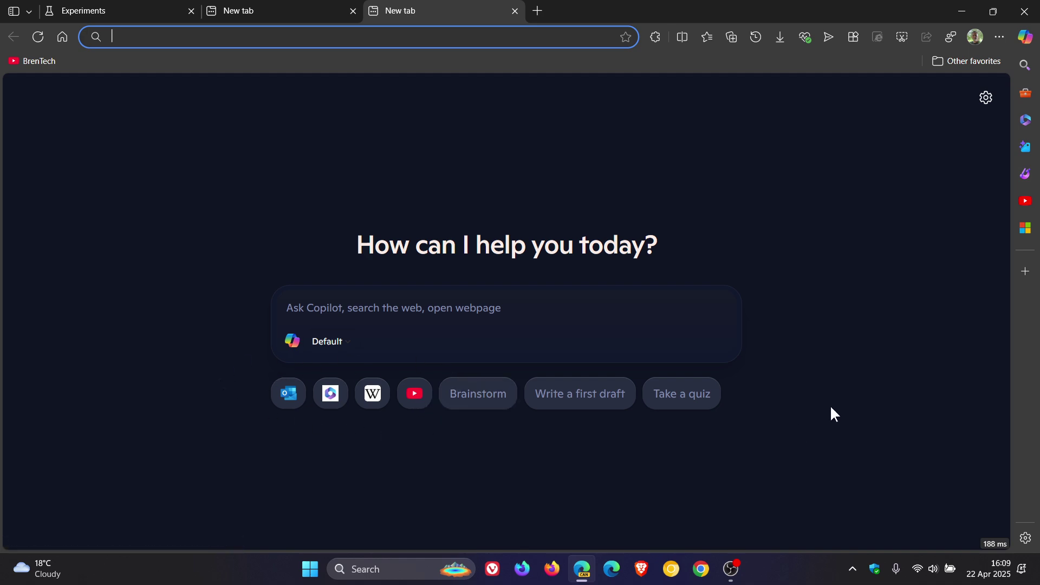
Open the Copilot new tab page settings and toggle Top websites off and back on.
left_click(838, 385)
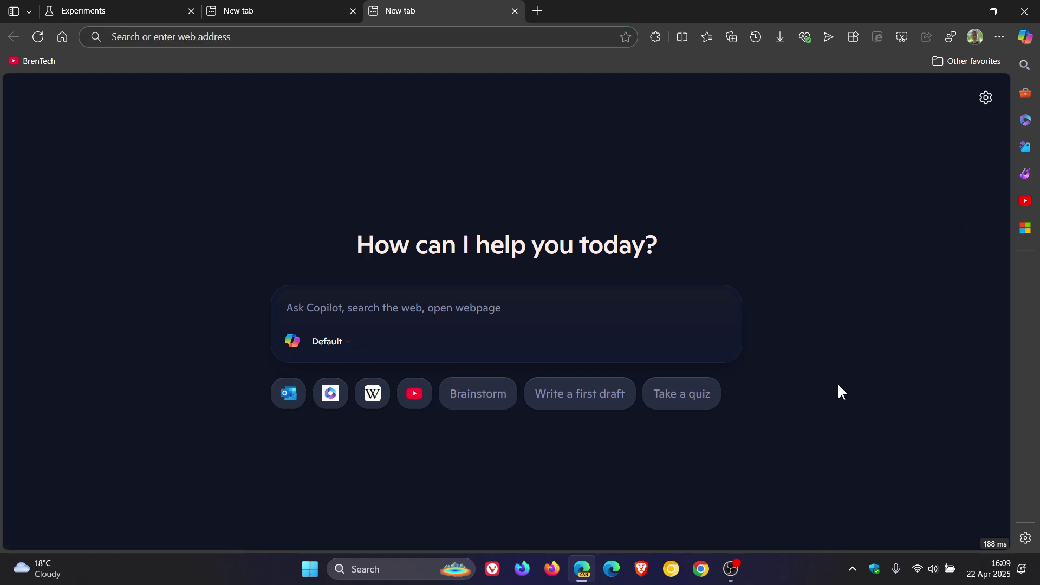
left_click(987, 98)
left_click(967, 140)
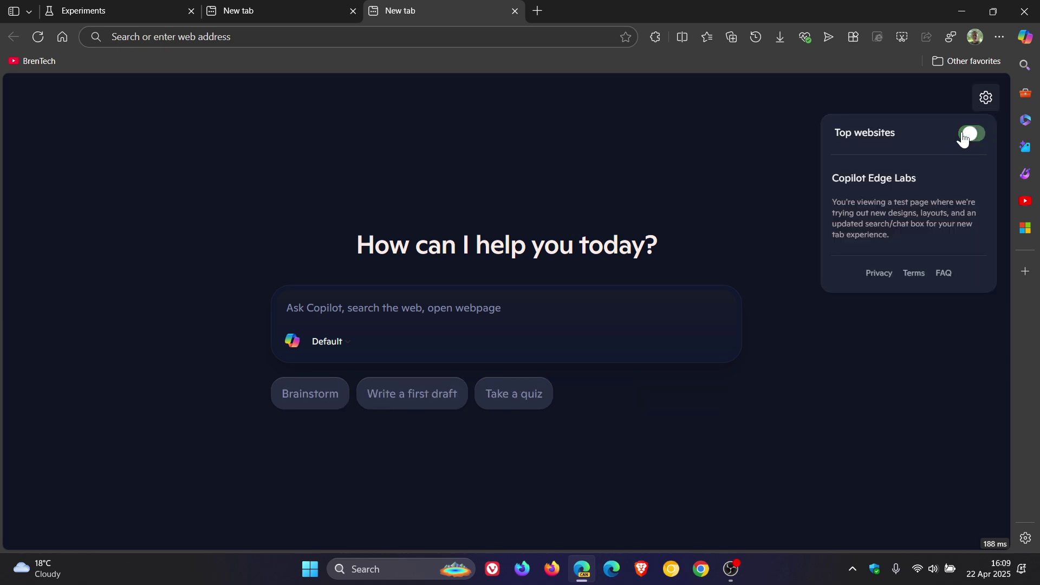
left_click(982, 135)
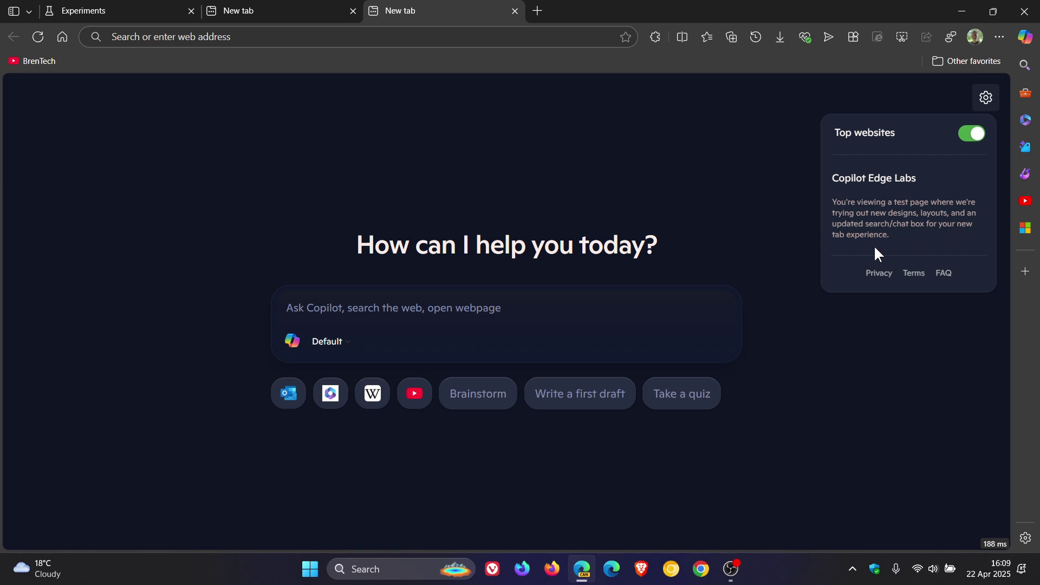
Close the page settings panel and switch to the second New tab tab.
left_click(818, 354)
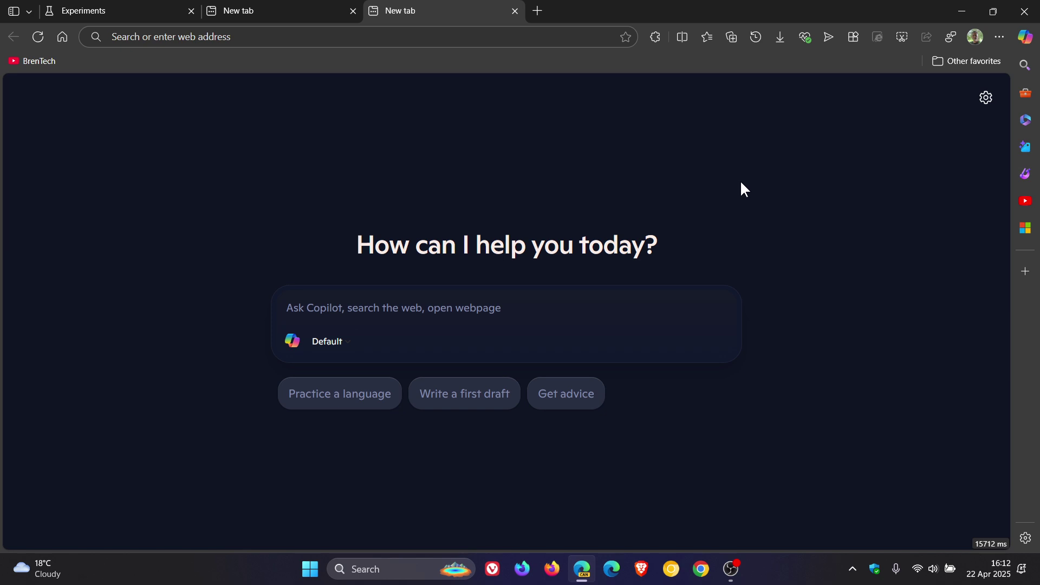
left_click(255, 10)
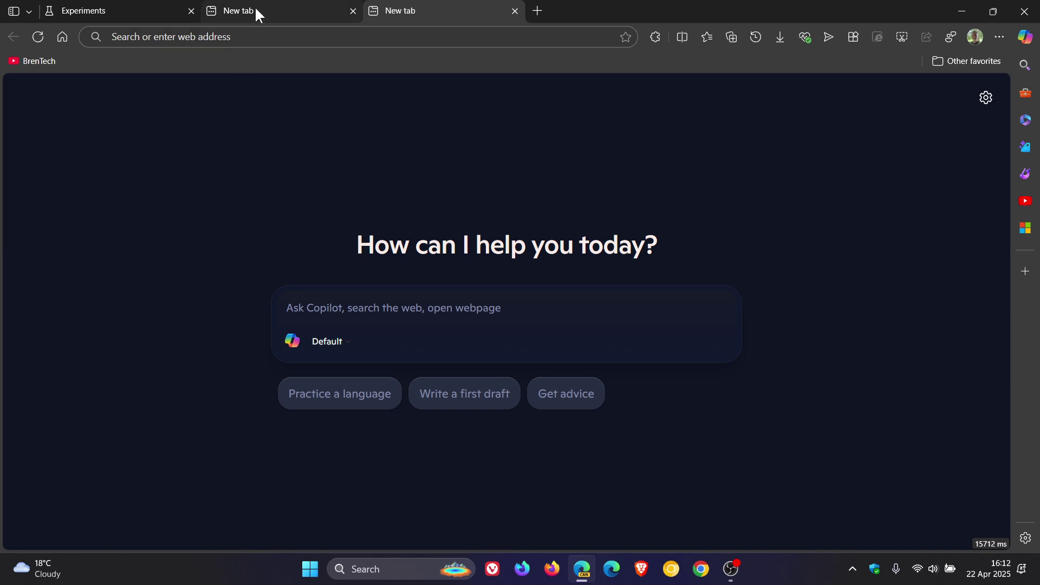